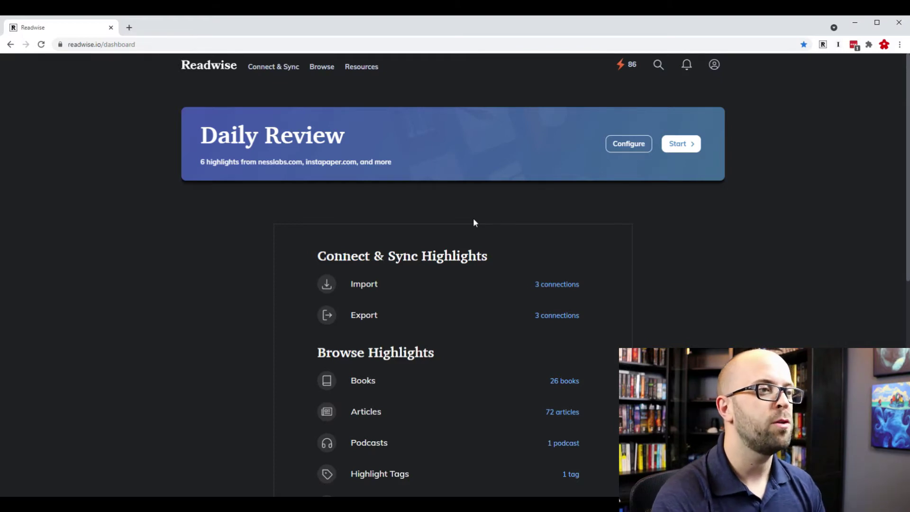
Open Readwise's Roam export configuration and select the #[[PS1]] tag in the page metadata template.
{"action": "left_click", "coordinate": [544, 318]}
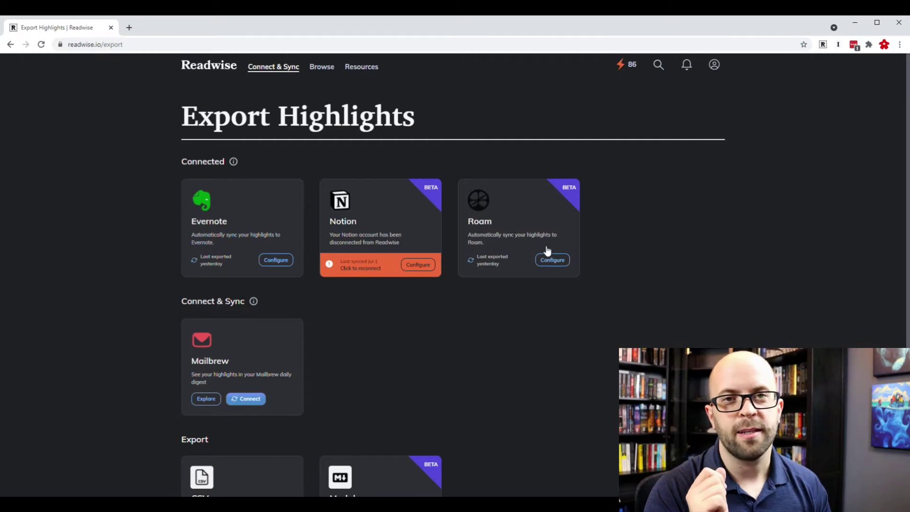
{"action": "left_click", "coordinate": [553, 260]}
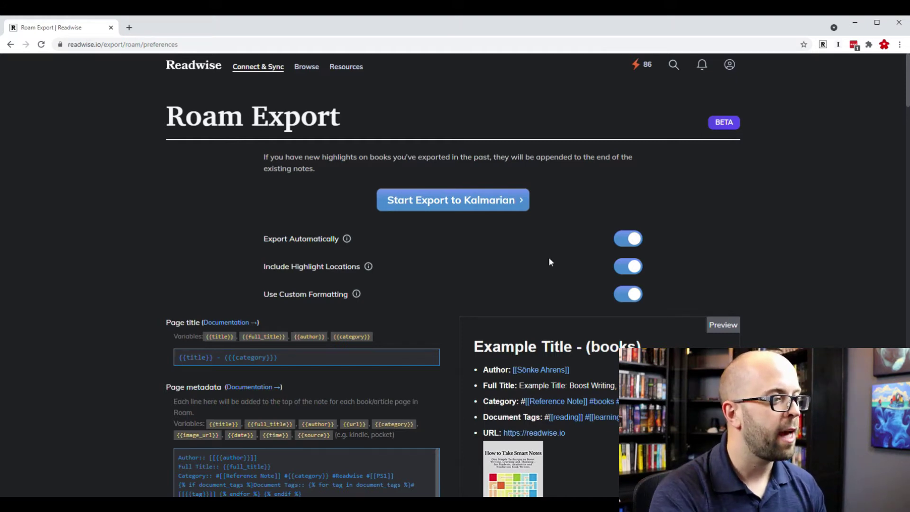
{"action": "scroll", "coordinate": [511, 264], "scroll_direction": "down", "scroll_amount": 2}
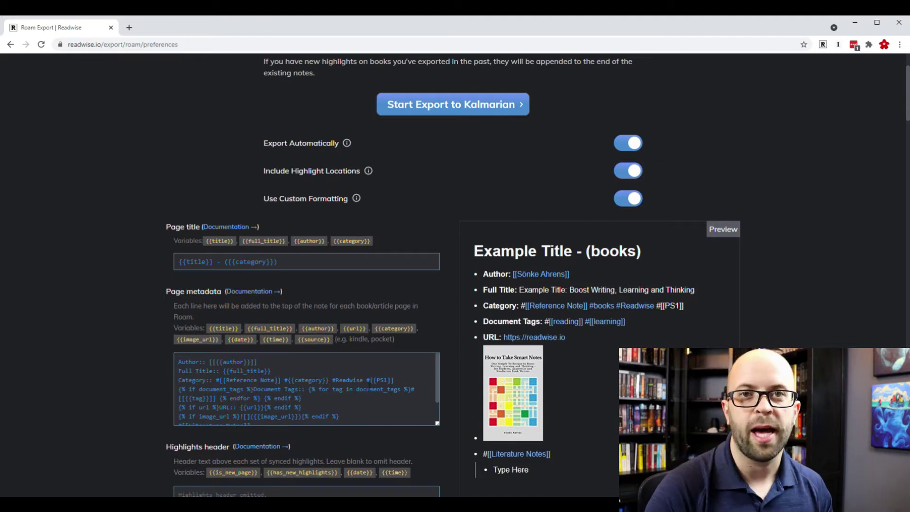
{"action": "left_click_drag", "start_coordinate": [364, 380], "coordinate": [394, 381]}
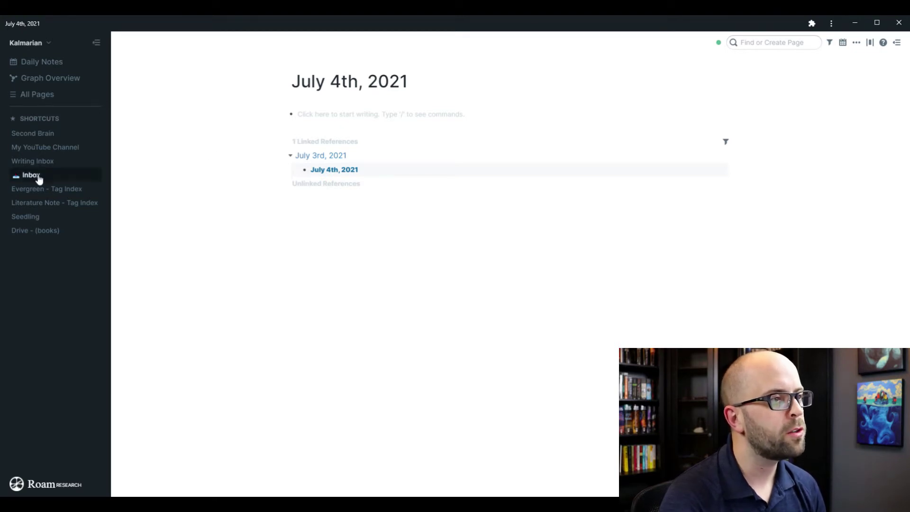
Go to the Inbox page listing the 13 PS1-tagged reference notes under Progressive Summarization Level 1.
{"action": "left_click", "coordinate": [61, 183]}
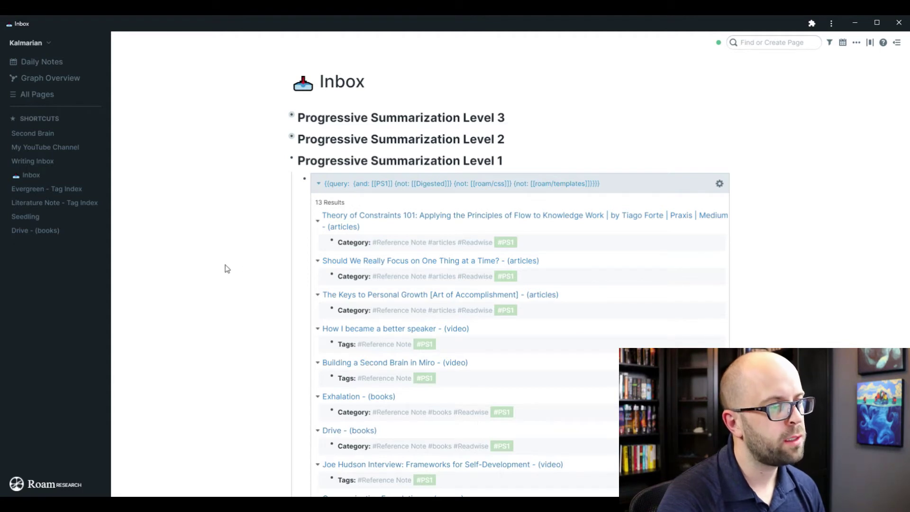
Open Exhalation - (books) and highlight key passages across its second through seventh notes.
{"action": "left_click", "coordinate": [374, 397]}
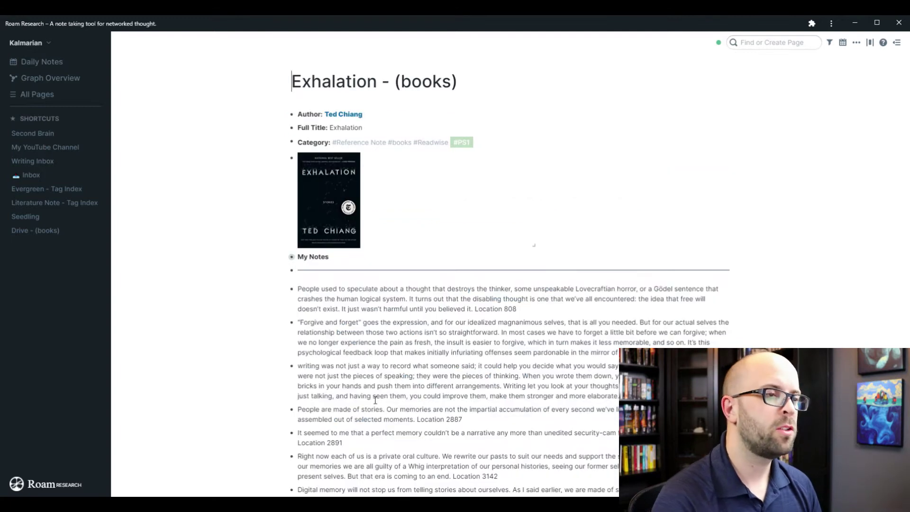
{"action": "scroll", "coordinate": [405, 309], "scroll_direction": "down", "scroll_amount": 1}
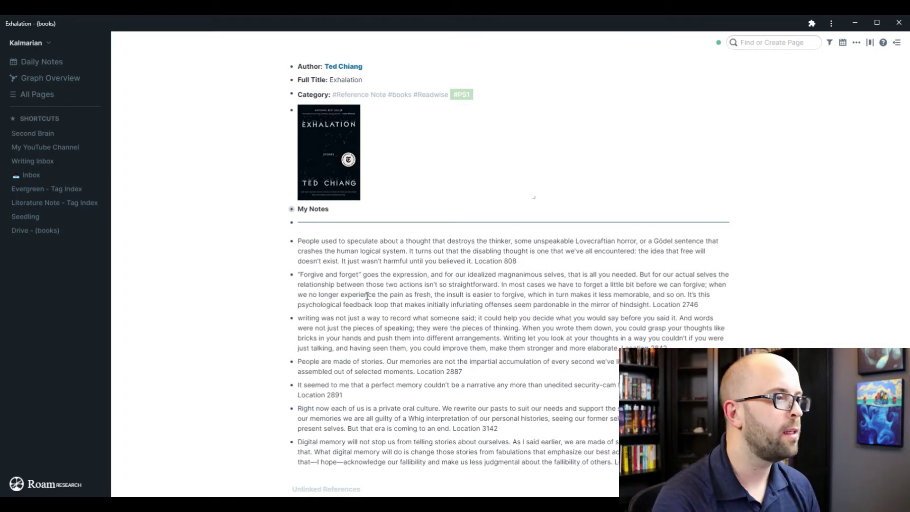
{"action": "left_click_drag", "start_coordinate": [501, 285], "coordinate": [685, 294]}
{"action": "left_click_drag", "start_coordinate": [298, 318], "coordinate": [619, 348]}
{"action": "left_click_drag", "start_coordinate": [297, 361], "coordinate": [384, 361]}
{"action": "left_click_drag", "start_coordinate": [298, 371], "coordinate": [430, 376]}
{"action": "left_click_drag", "start_coordinate": [442, 409], "coordinate": [702, 408]}
{"action": "left_click_drag", "start_coordinate": [347, 428], "coordinate": [451, 428]}
{"action": "left_click_drag", "start_coordinate": [298, 442], "coordinate": [511, 442]}
{"action": "left_click_drag", "start_coordinate": [314, 452], "coordinate": [613, 462]}
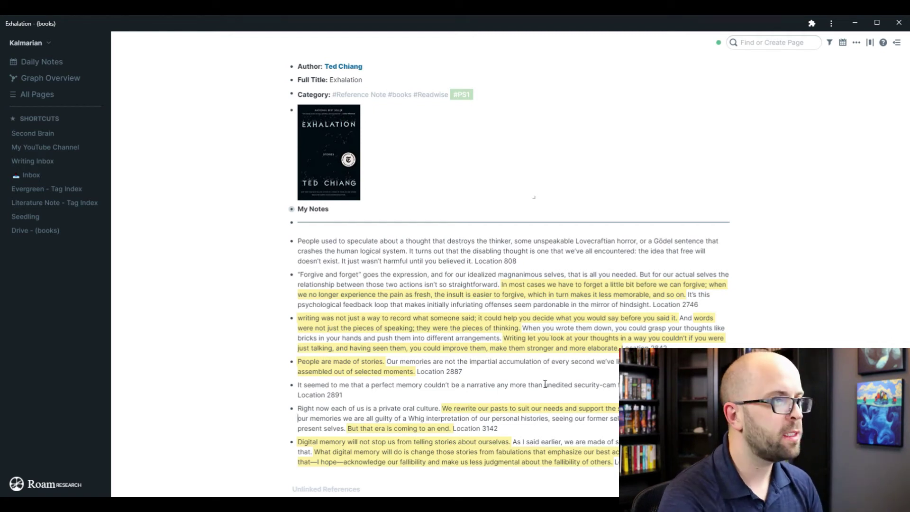
Change the Category tag on Exhalation from PS1 to PS2.
{"action": "left_click", "coordinate": [486, 95]}
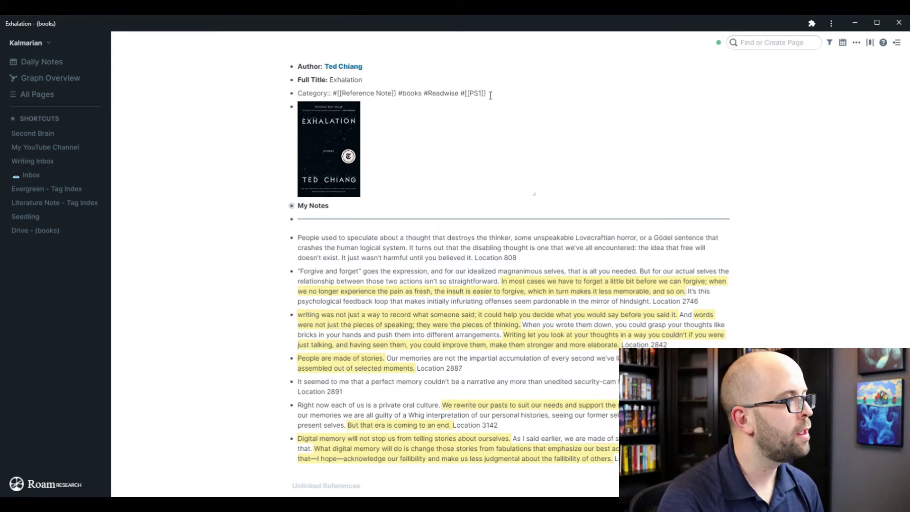
{"action": "key", "text": "BackSpace"}
{"action": "type", "text": "2"}
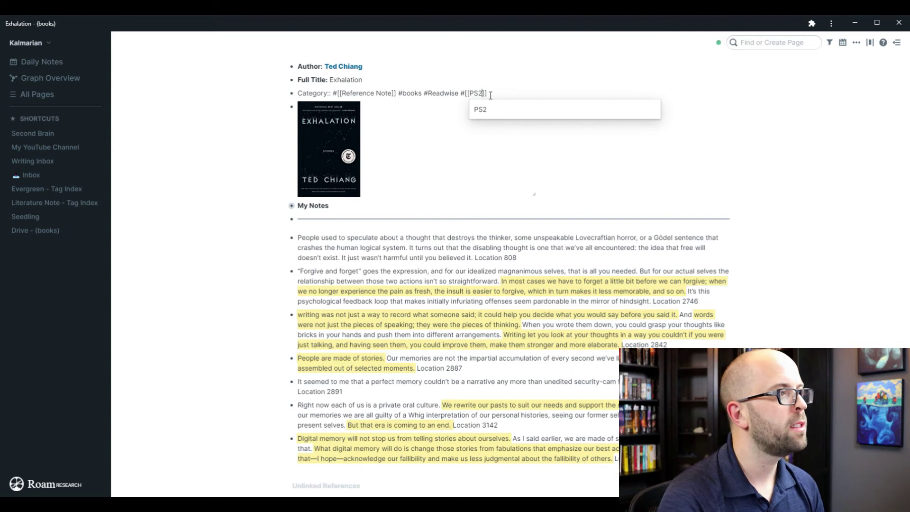
{"action": "left_click", "coordinate": [595, 158]}
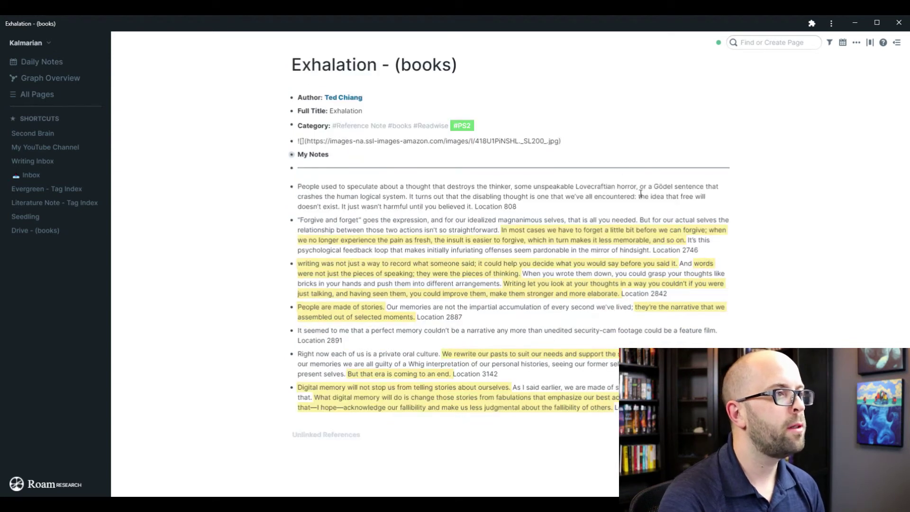
Return to the Inbox, expand Progressive Summarization Level 2 and browse the PS2 notes.
{"action": "left_click", "coordinate": [56, 175]}
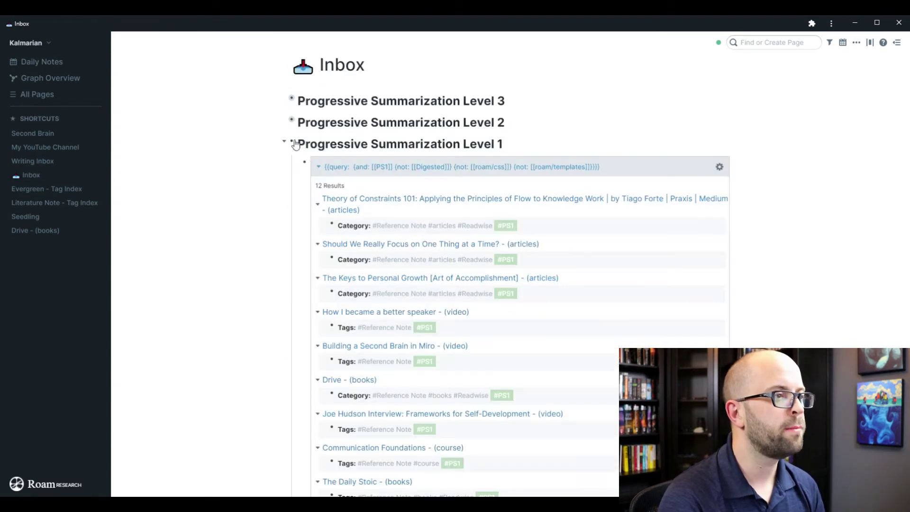
{"action": "left_click", "coordinate": [286, 123]}
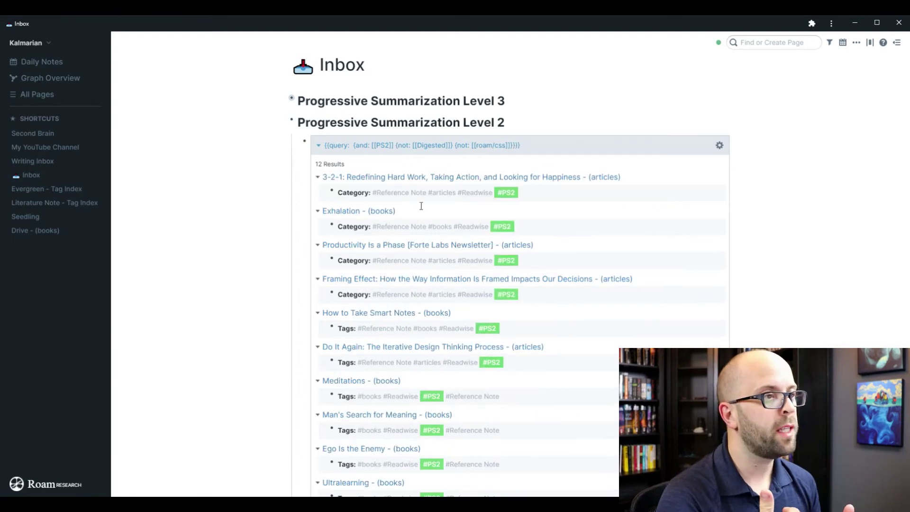
{"action": "scroll", "coordinate": [318, 240], "scroll_direction": "down", "scroll_amount": 5}
{"action": "scroll", "coordinate": [500, 218], "scroll_direction": "up", "scroll_amount": 5}
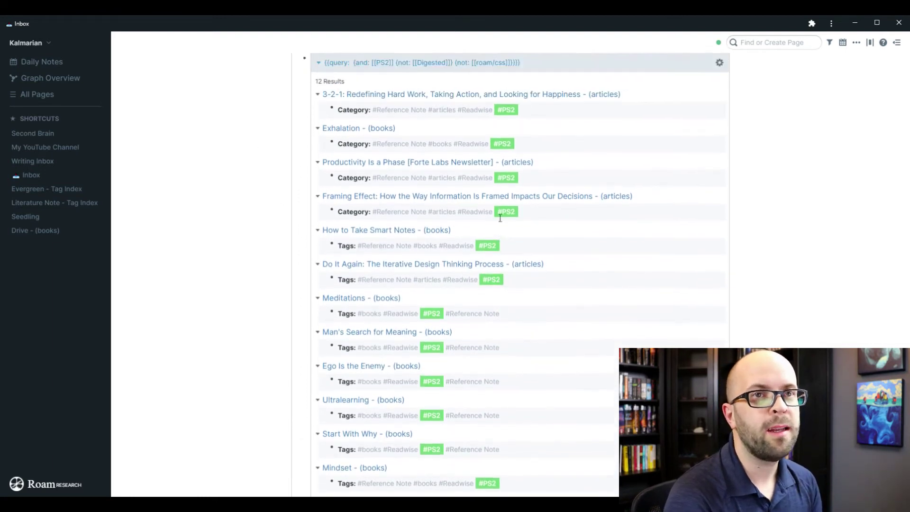
{"action": "scroll", "coordinate": [501, 217], "scroll_direction": "down", "scroll_amount": 1}
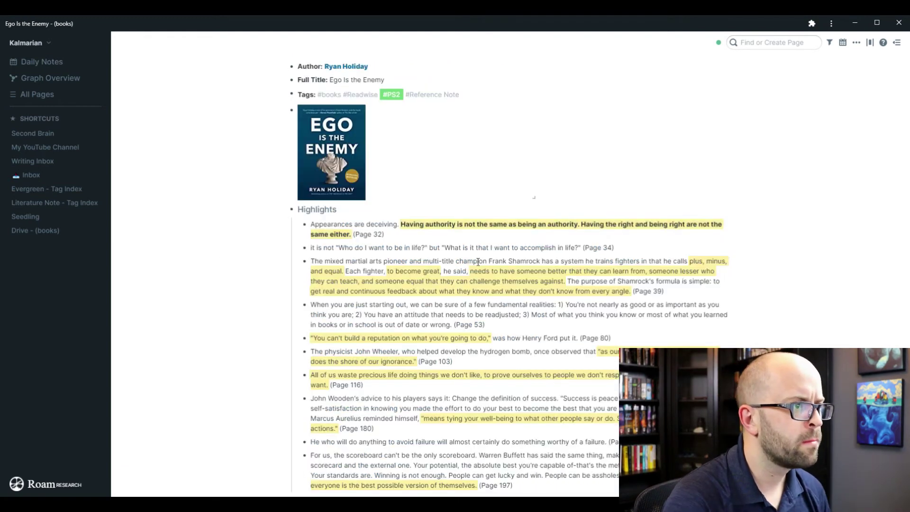
Bold the 'All of us waste' highlight in Ego Is the Enemy.
{"action": "left_click", "coordinate": [320, 388]}
{"action": "scroll", "coordinate": [320, 387], "scroll_direction": "down", "scroll_amount": 2}
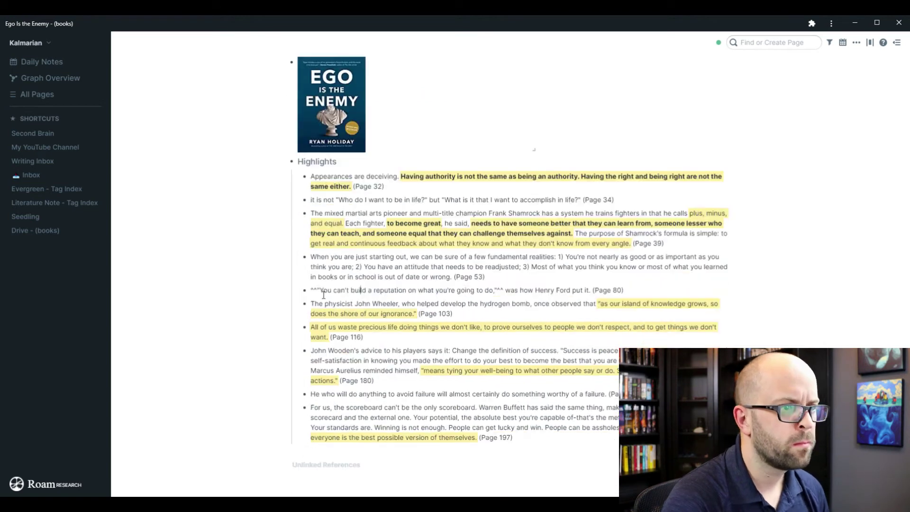
{"action": "key", "text": "Escape"}
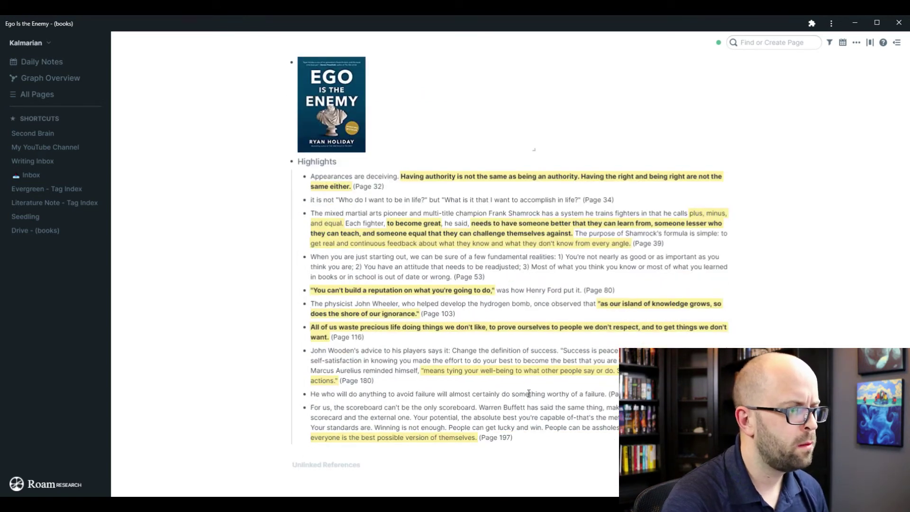
{"action": "scroll", "coordinate": [242, 273], "scroll_direction": "up", "scroll_amount": 2}
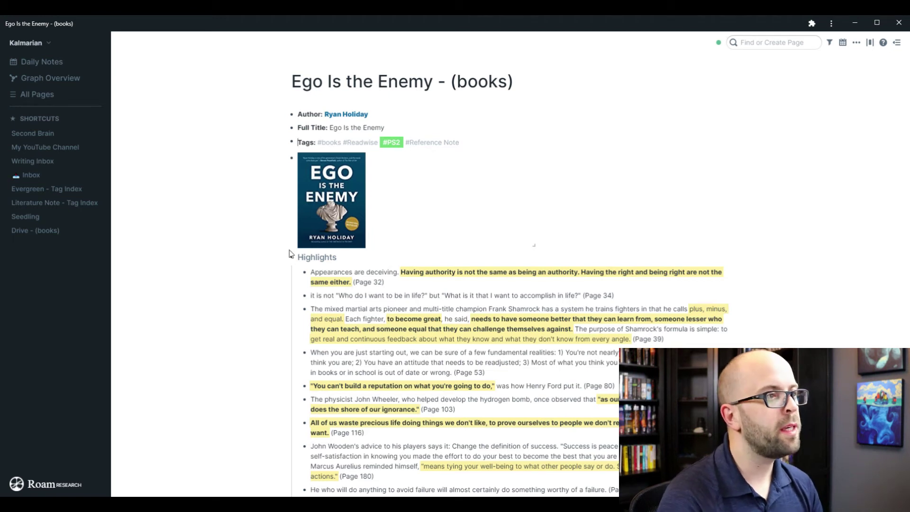
Change the Tags line on Ego Is the Enemy from #[[PS2]] to #[[PS3]].
{"action": "left_click", "coordinate": [407, 143]}
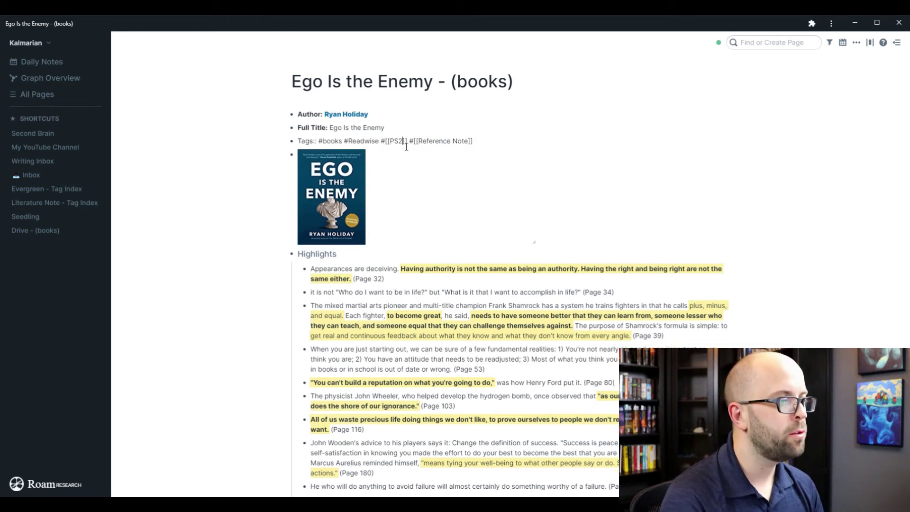
{"action": "key", "text": "BackSpace"}
{"action": "type", "text": "3"}
{"action": "key", "text": "Escape"}
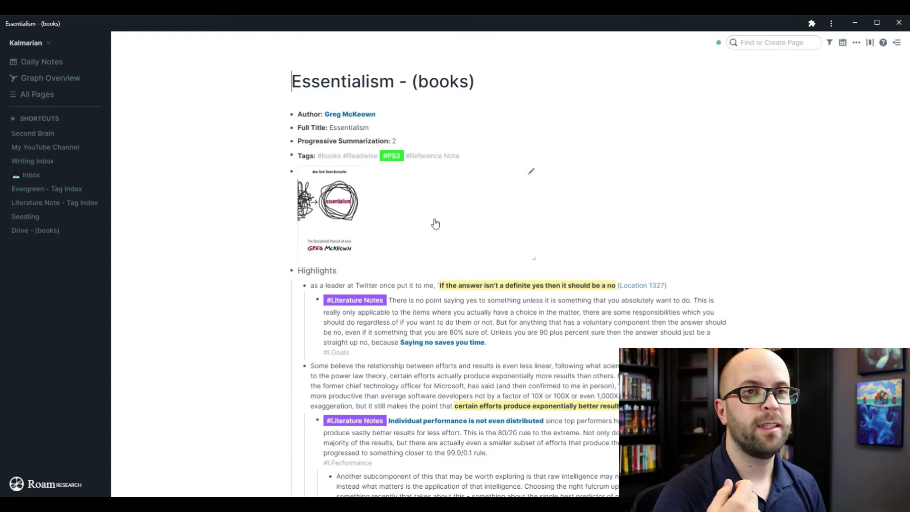
Scroll through the Essentialism highlights and their tagged literature notes.
{"action": "scroll", "coordinate": [473, 247], "scroll_direction": "down", "scroll_amount": 3}
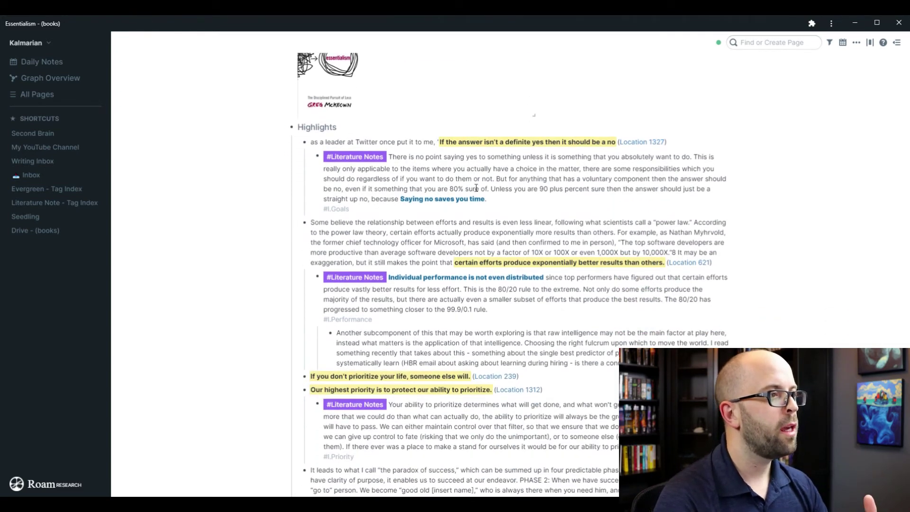
{"action": "scroll", "coordinate": [498, 187], "scroll_direction": "down", "scroll_amount": 3}
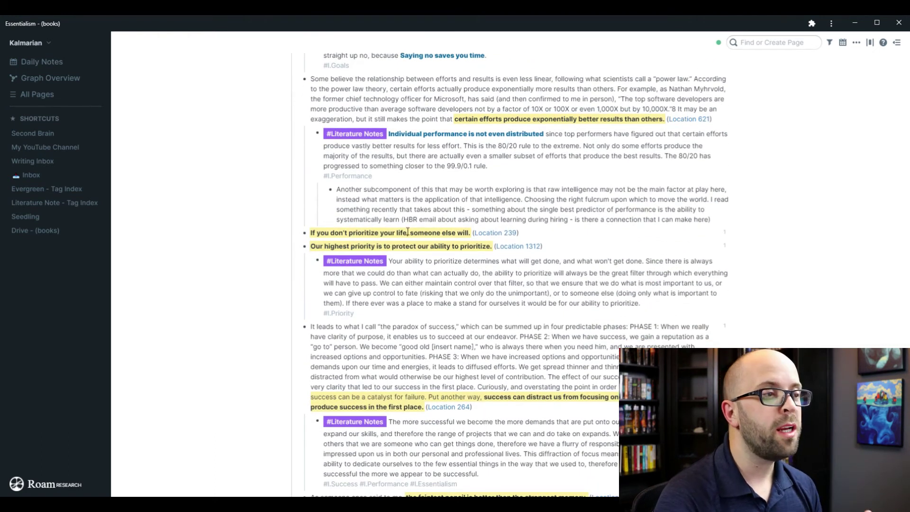
{"action": "scroll", "coordinate": [409, 234], "scroll_direction": "down", "scroll_amount": 3}
{"action": "scroll", "coordinate": [410, 237], "scroll_direction": "down", "scroll_amount": 1}
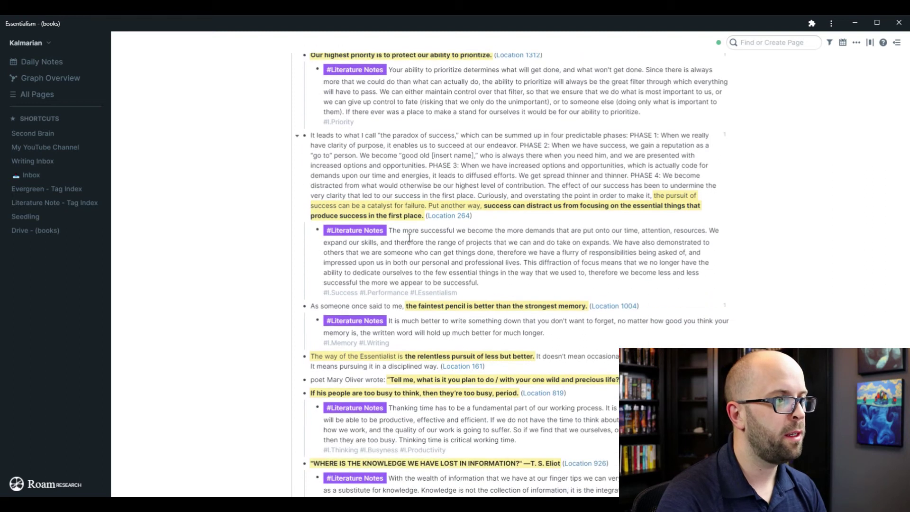
{"action": "scroll", "coordinate": [410, 237], "scroll_direction": "down", "scroll_amount": 4}
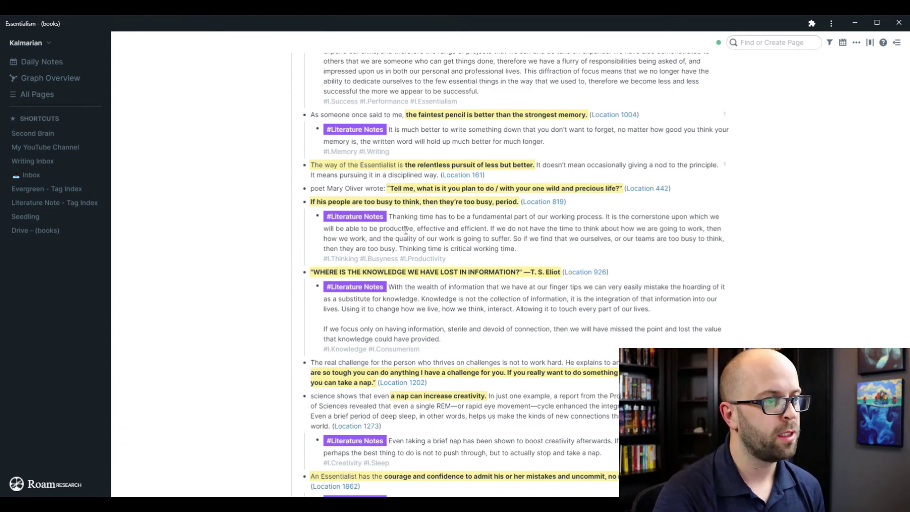
{"action": "scroll", "coordinate": [406, 230], "scroll_direction": "down", "scroll_amount": 7}
Write the literature note on focusing on the right things, ending 'it is one of constant vigilance.', then start a new line.
{"action": "type", "text": "If we want to live a life where we ensure that we are focusing on the right things, and spending our time, and effort on what truly matters then we need to make a habit of continuously editing out the things that don't. The entropy of our lives will continue to increase, and all the things that don't matter will find "}
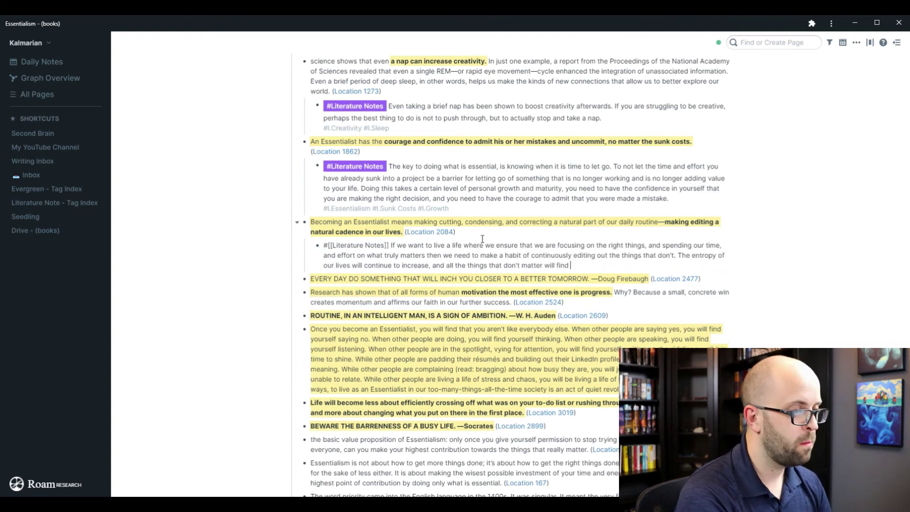
{"action": "type", "text": "a way to creep in, so becoming an Essentialist is not a set it and forget it attitude, it is one of constant vigilance."}
{"action": "key", "text": "shift+Return"}
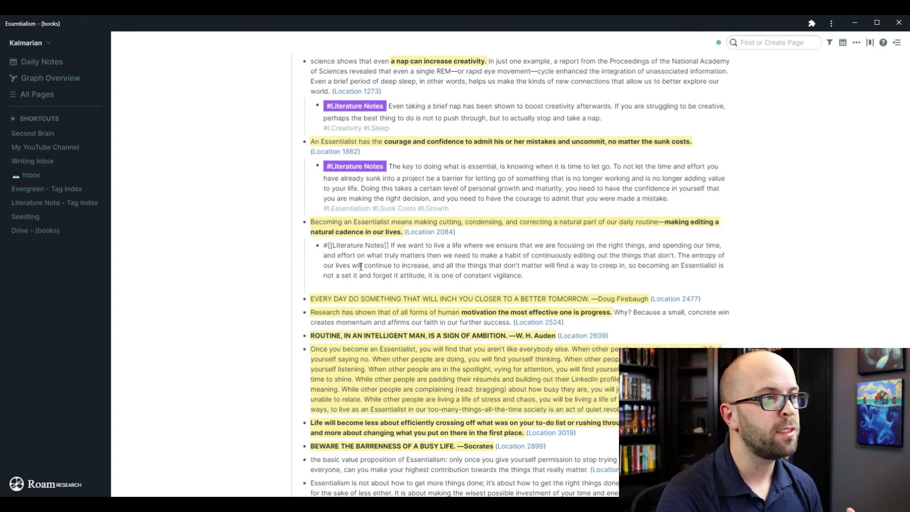
Type the #l.Essentialism topic tag on the new line of the literature note.
{"action": "type", "text": "#l.Ess"}
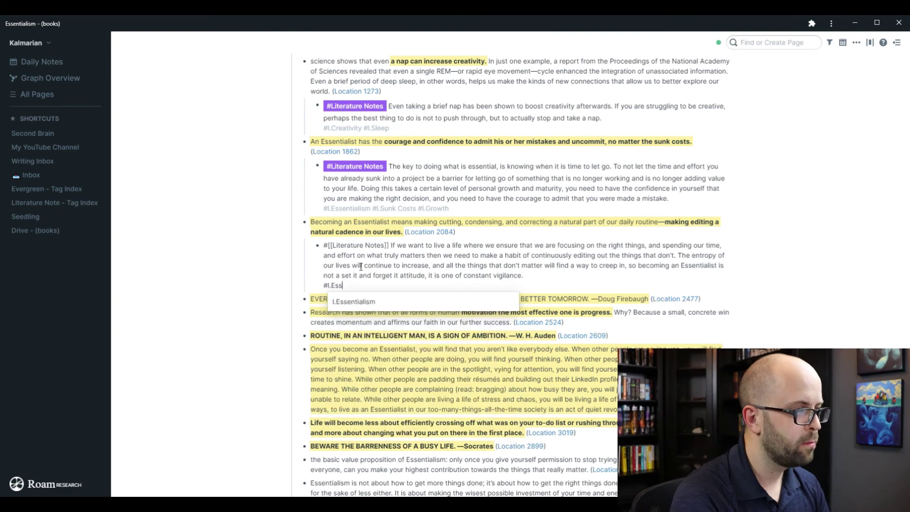